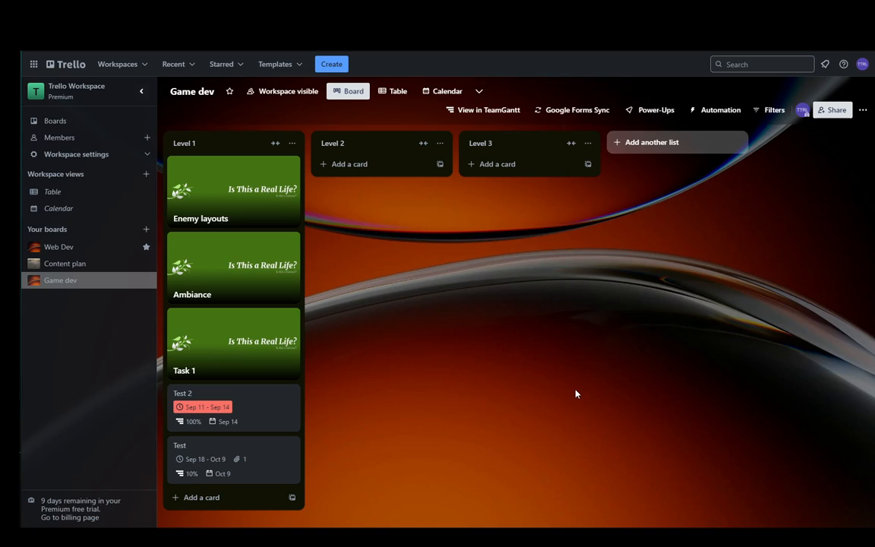
Step: Search the board's Power-Ups directory for "forms" to check the Google Forms Sync entry, and close the directory
{"action": "left_click", "coordinate": [642, 110]}
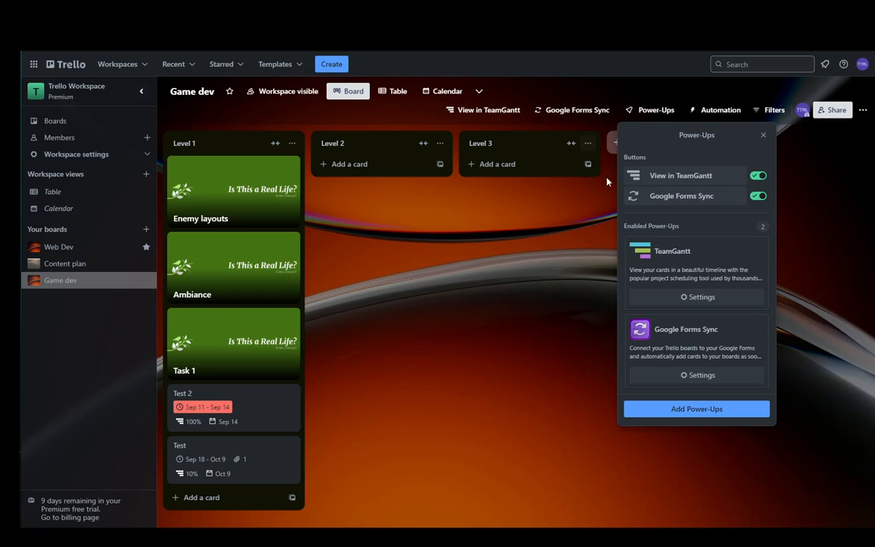
{"action": "left_click", "coordinate": [693, 409]}
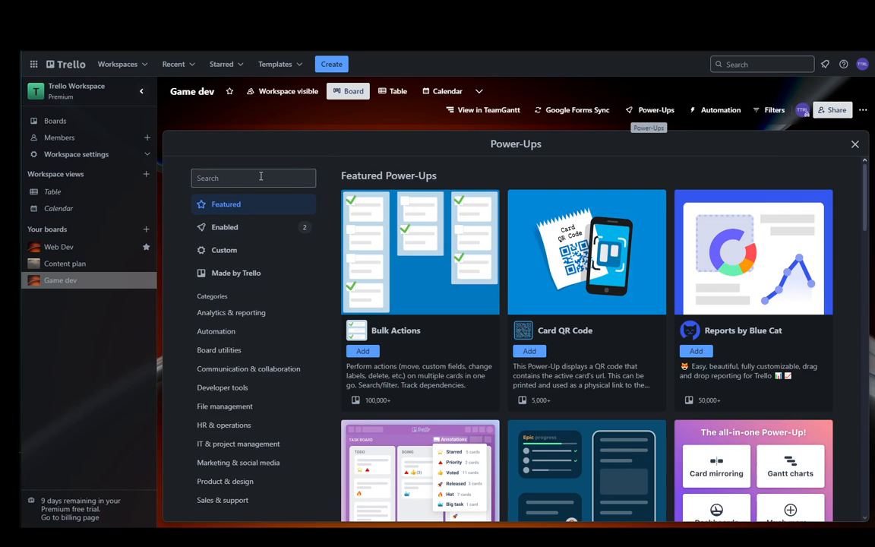
{"action": "left_click", "coordinate": [260, 176]}
{"action": "type", "text": "forms"}
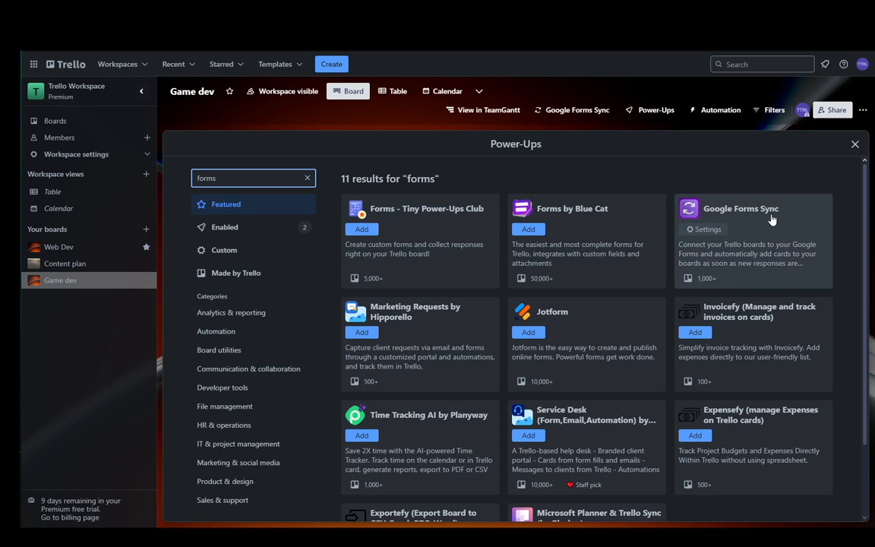
{"action": "left_click", "coordinate": [855, 144]}
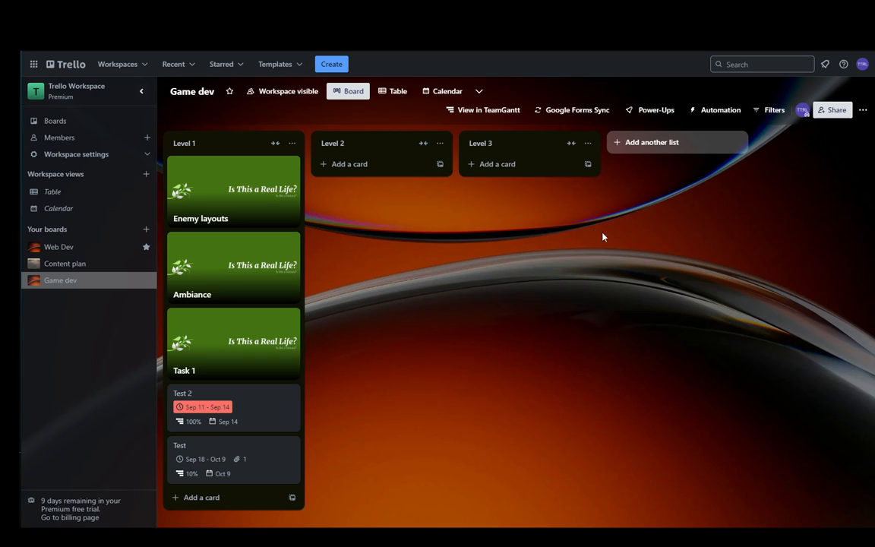
Step: Try to add a new Google Forms Sync synchronizer on the Game dev board using the listed Google account
{"action": "left_click", "coordinate": [571, 110]}
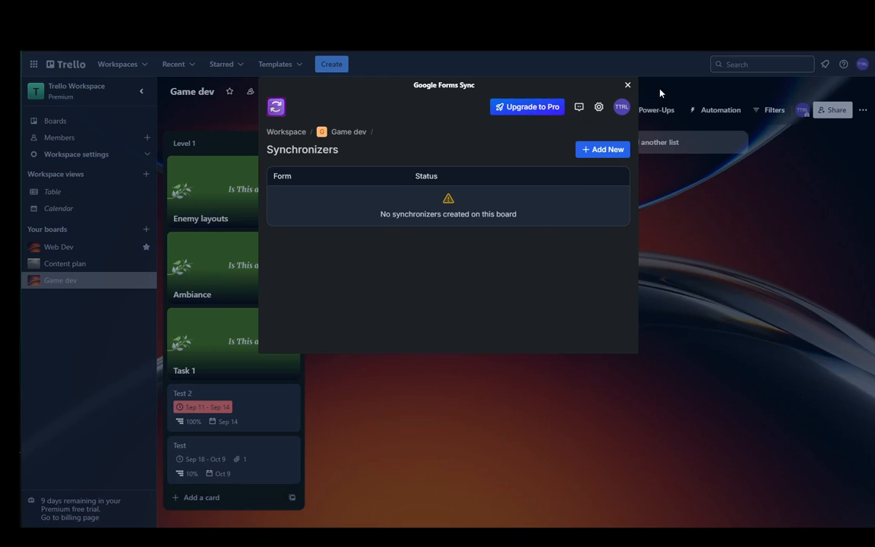
{"action": "left_click", "coordinate": [628, 85]}
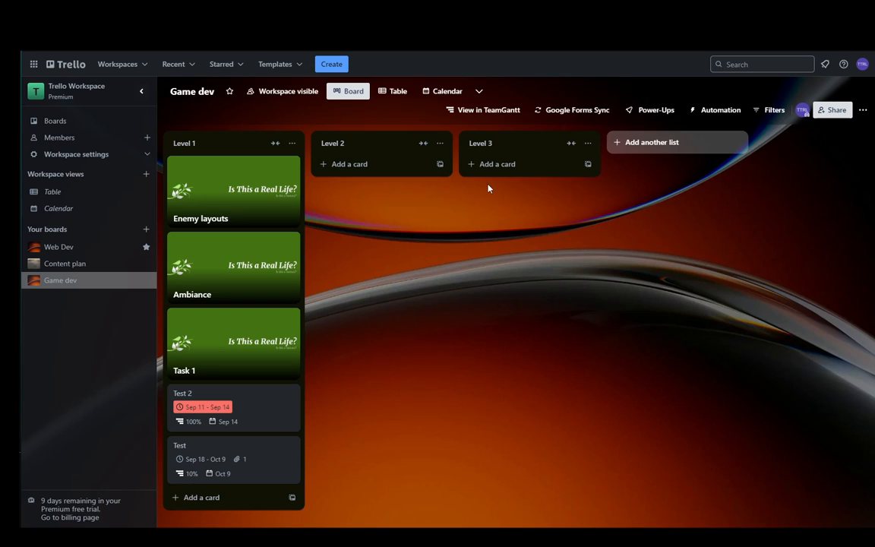
{"action": "left_click", "coordinate": [569, 111]}
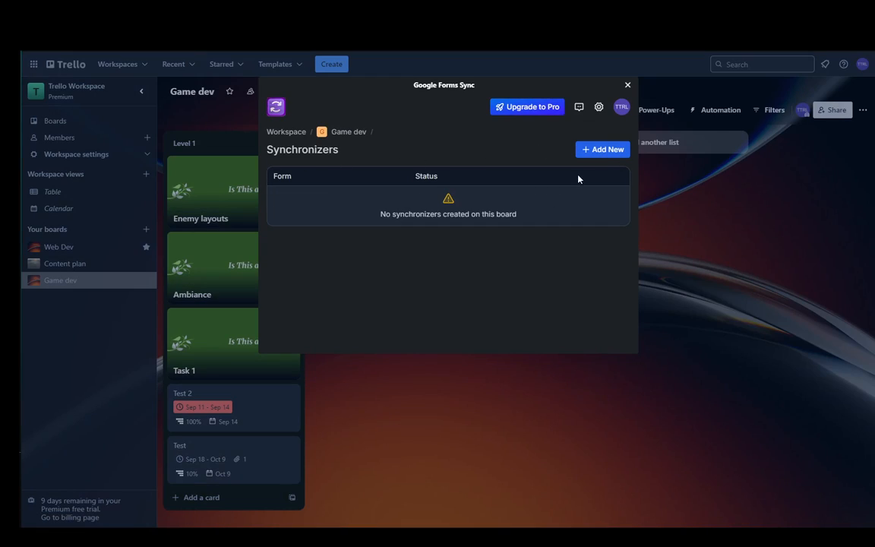
{"action": "left_click", "coordinate": [604, 152]}
{"action": "left_click", "coordinate": [353, 209]}
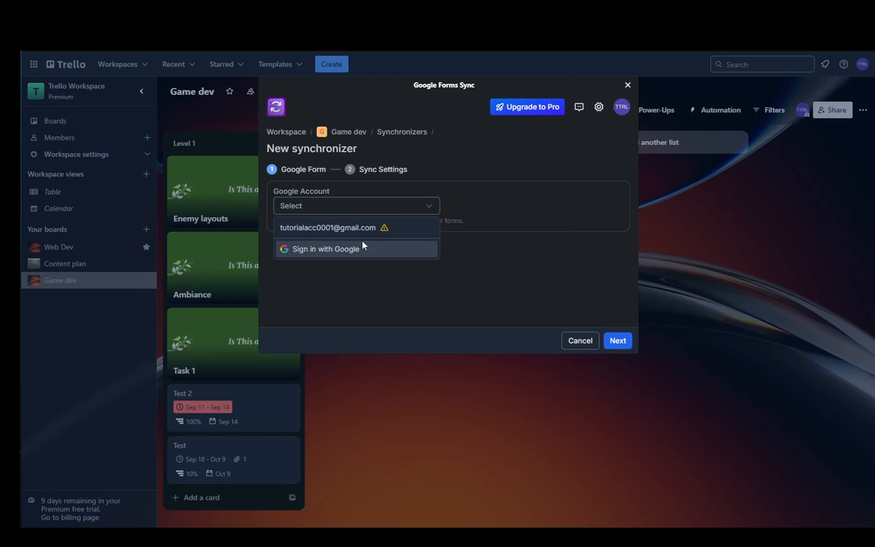
{"action": "left_click", "coordinate": [333, 231]}
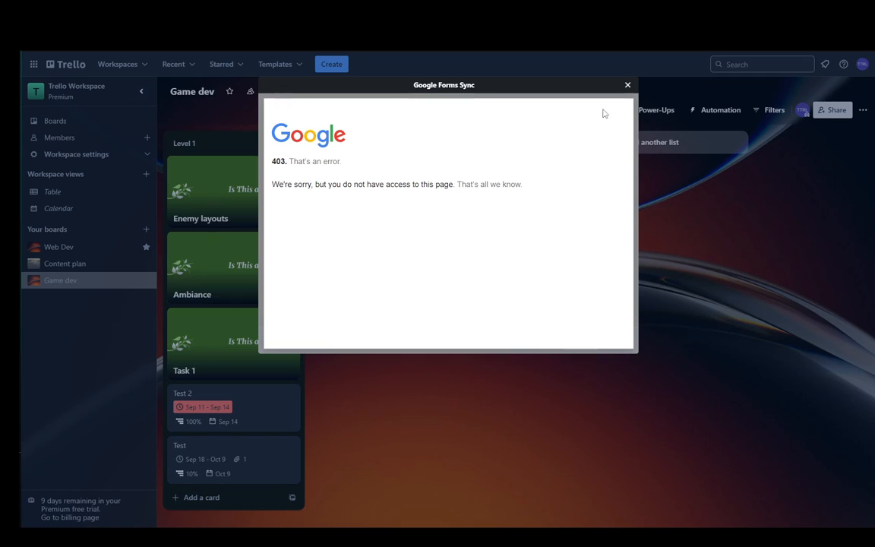
{"action": "left_click", "coordinate": [628, 85]}
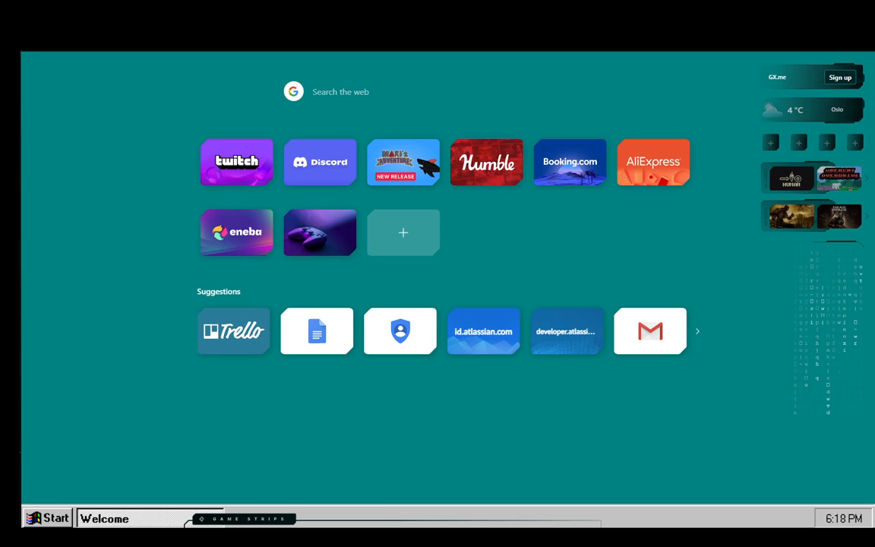
Step: Go to make.com in the browser and sign in to Make with the tutorial Google account
{"action": "type", "text": "make.com/"}
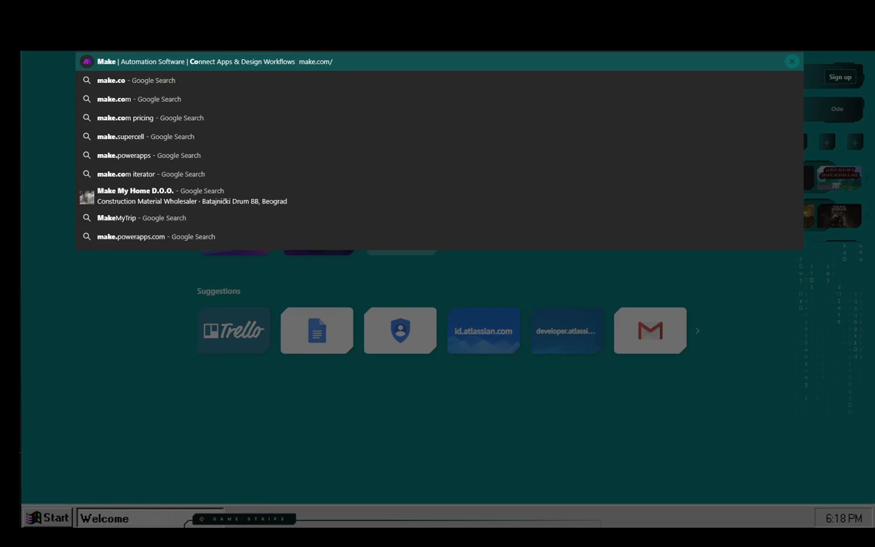
{"action": "key", "text": "Return"}
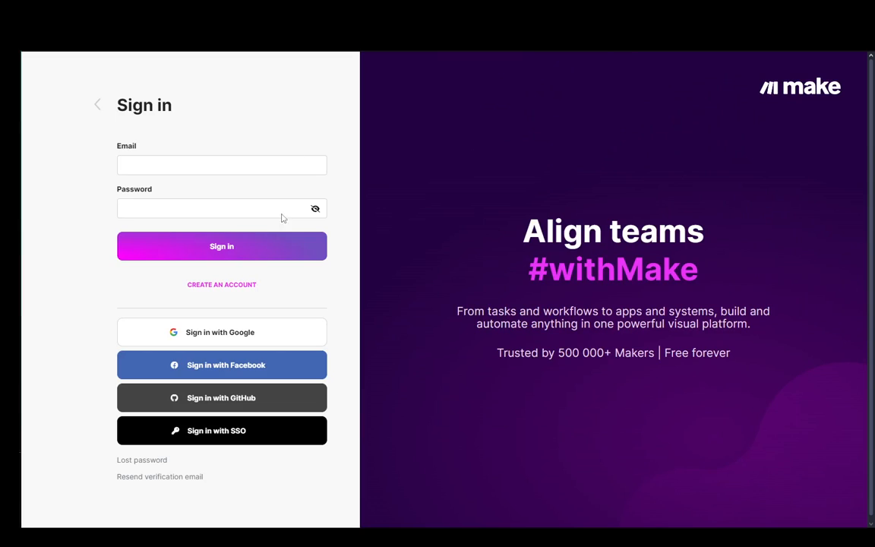
{"action": "left_click", "coordinate": [213, 332]}
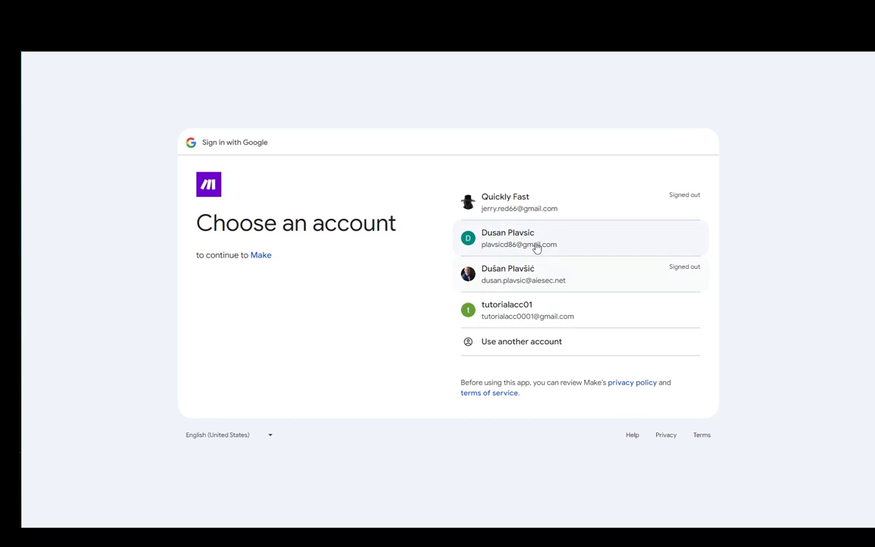
{"action": "left_click", "coordinate": [512, 312]}
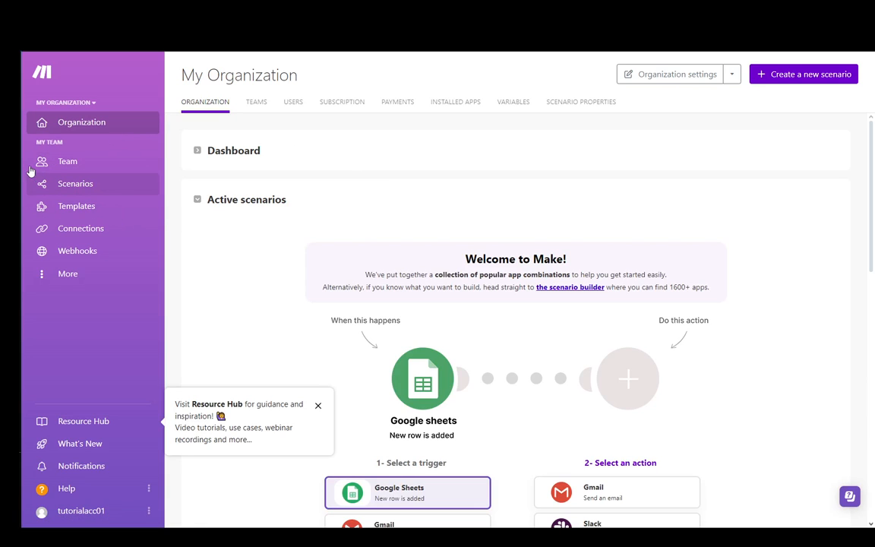
Step: Create a new scenario and add the Google Forms "Get a Form" module as its first module
{"action": "left_click", "coordinate": [152, 185]}
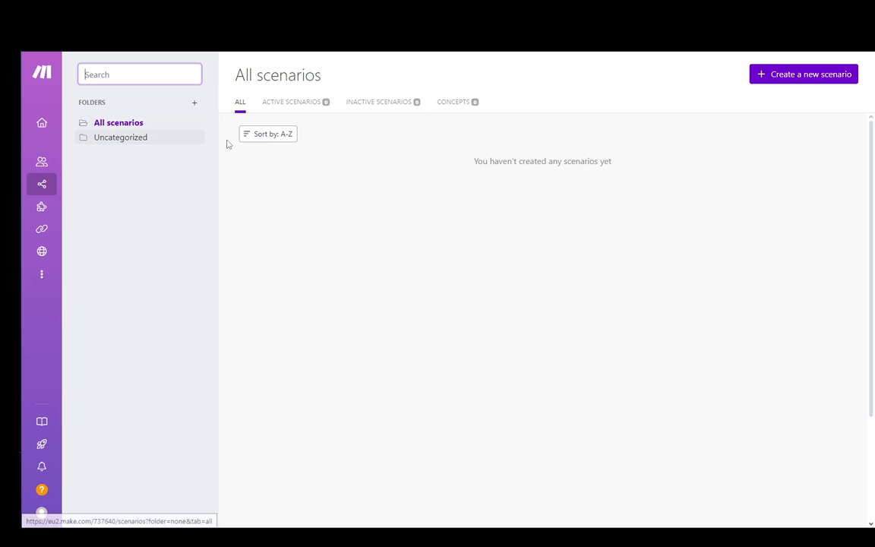
{"action": "left_click", "coordinate": [800, 79]}
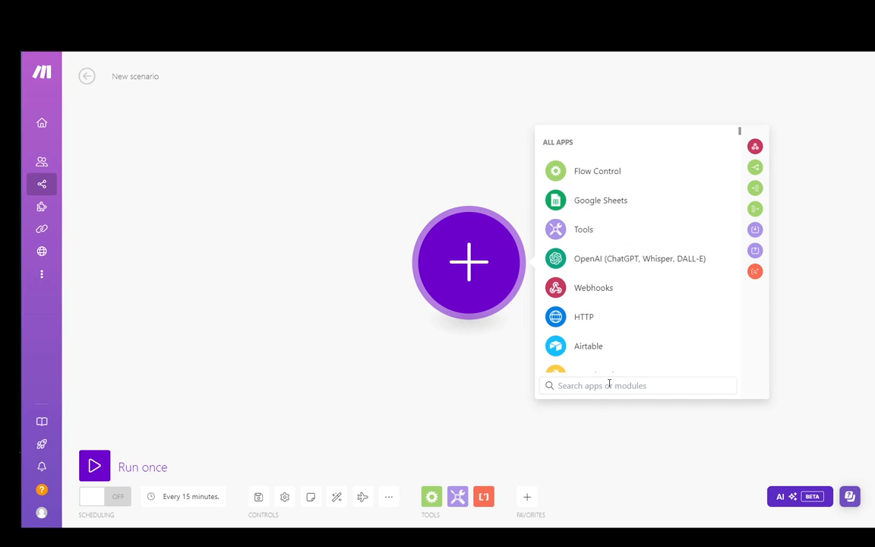
{"action": "type", "text": "Goolg"}
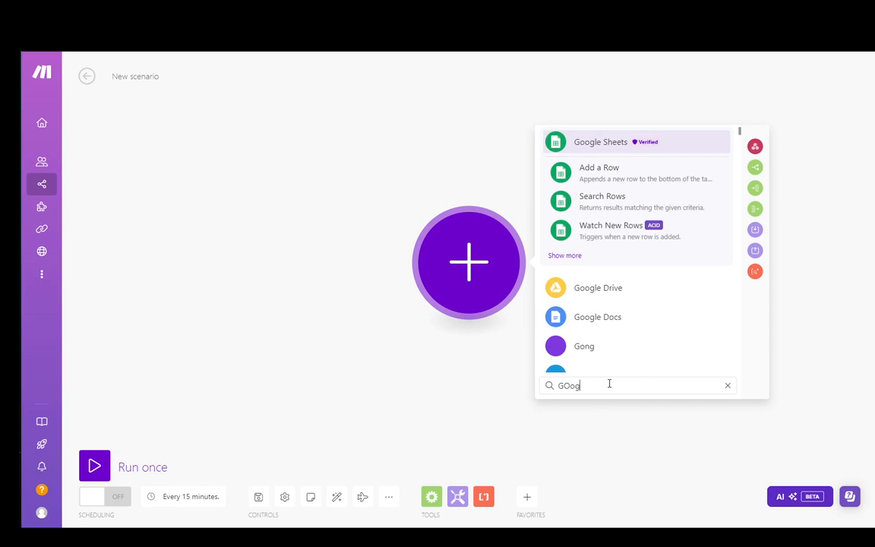
{"action": "key", "text": "BackSpace"}
{"action": "key", "text": "BackSpace"}
{"action": "key", "text": "BackSpace"}
{"action": "key", "text": "BackSpace"}
{"action": "type", "text": "oogle forms"}
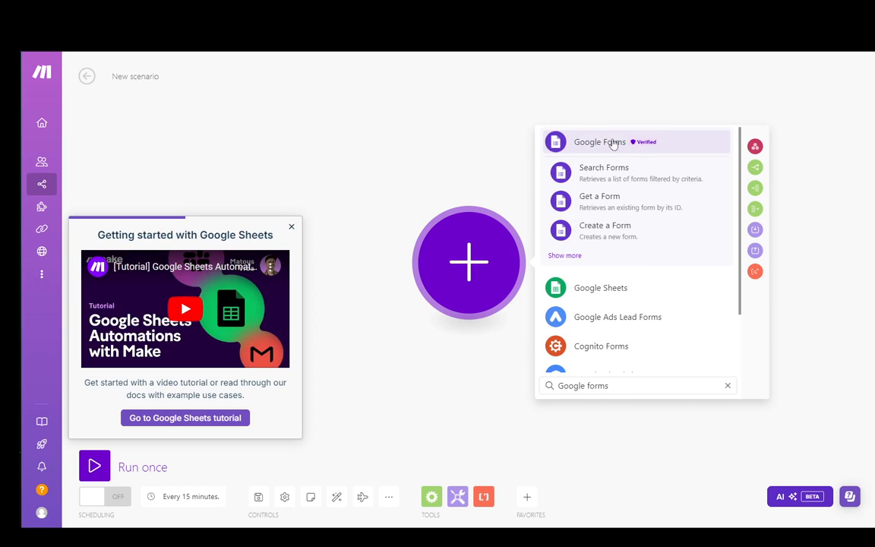
{"action": "left_click", "coordinate": [589, 141]}
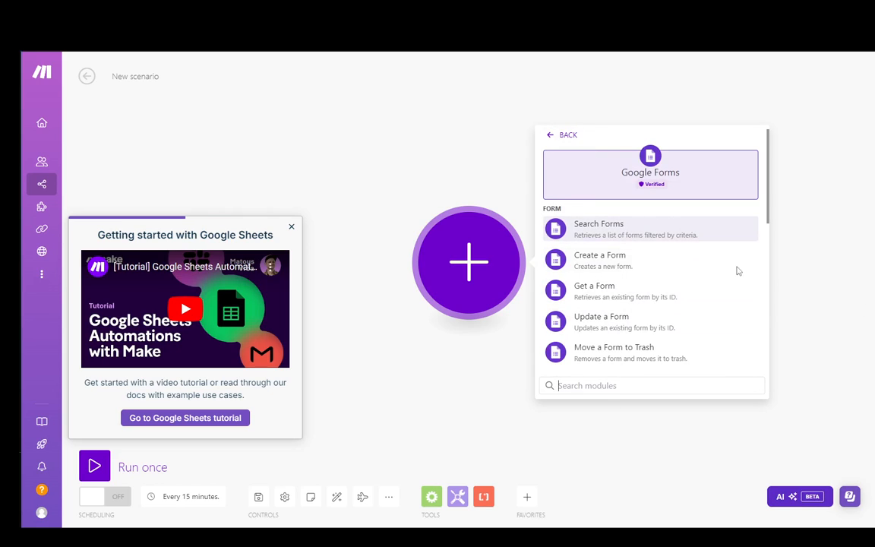
{"action": "scroll", "coordinate": [610, 281], "scroll_direction": "down", "scroll_amount": 3}
{"action": "scroll", "coordinate": [614, 290], "scroll_direction": "up", "scroll_amount": 3}
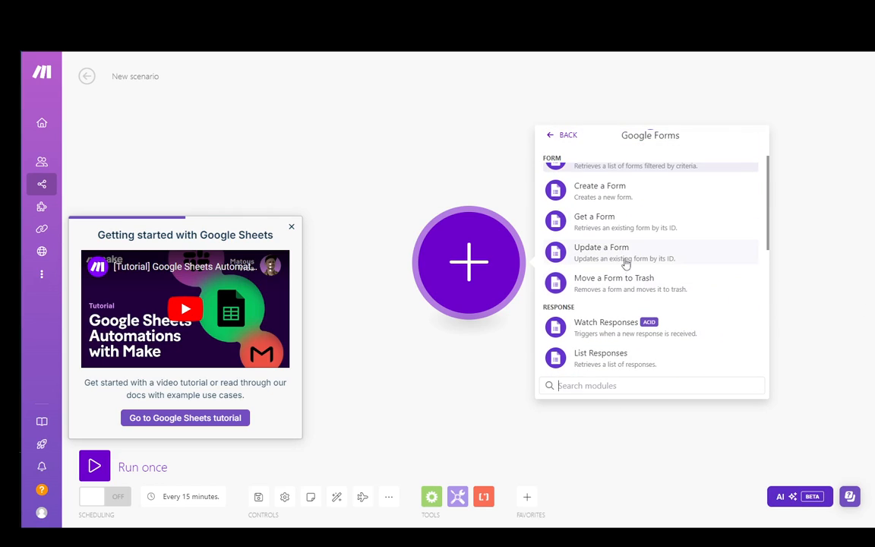
{"action": "left_click", "coordinate": [610, 229]}
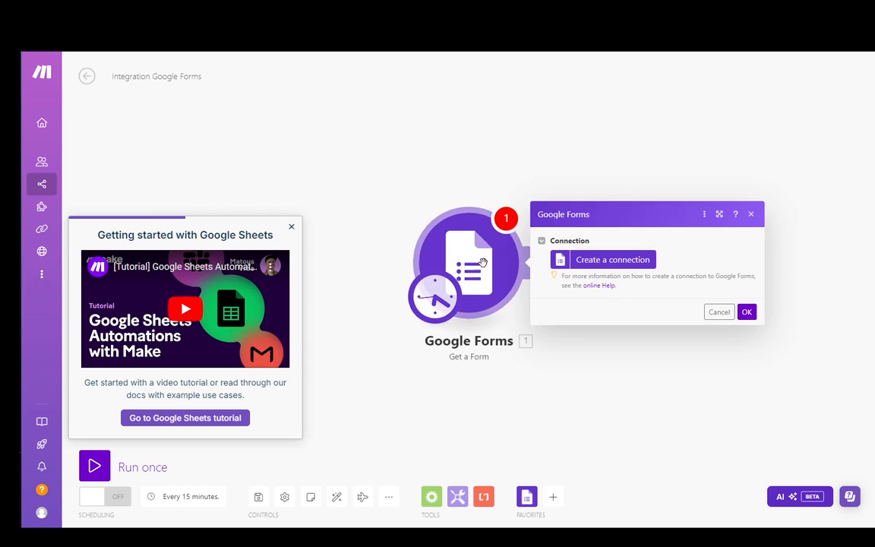
Step: Create the connection "My Google connection" for the Google Forms module and authorize Make's access to the tutorial Google account
{"action": "left_click", "coordinate": [608, 261]}
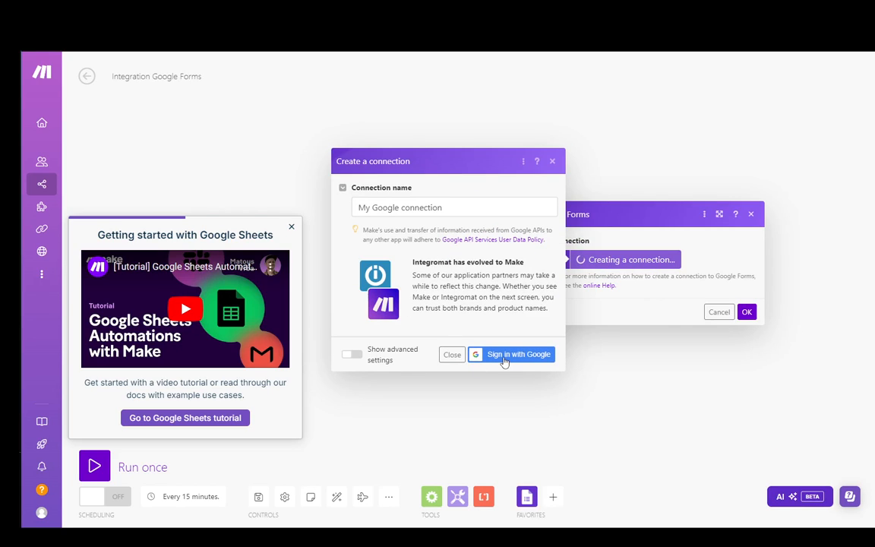
{"action": "left_click", "coordinate": [511, 362]}
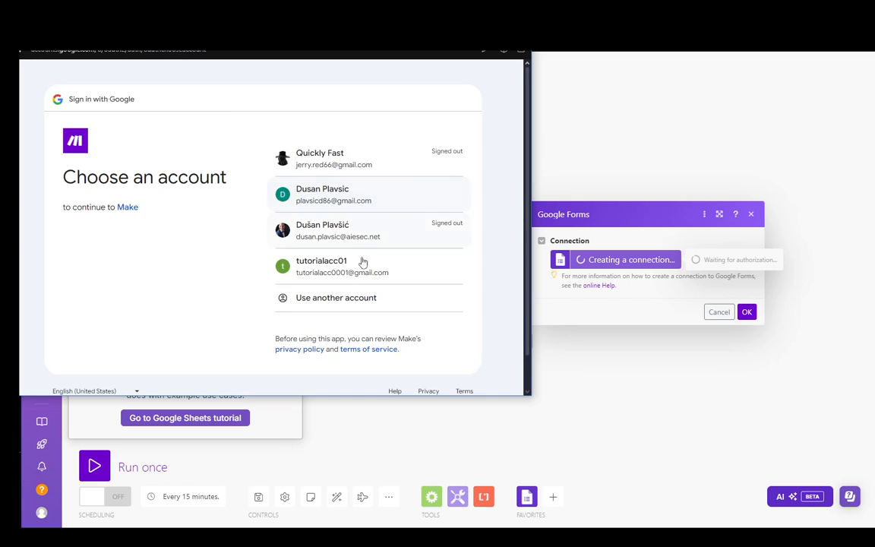
{"action": "left_click", "coordinate": [360, 199]}
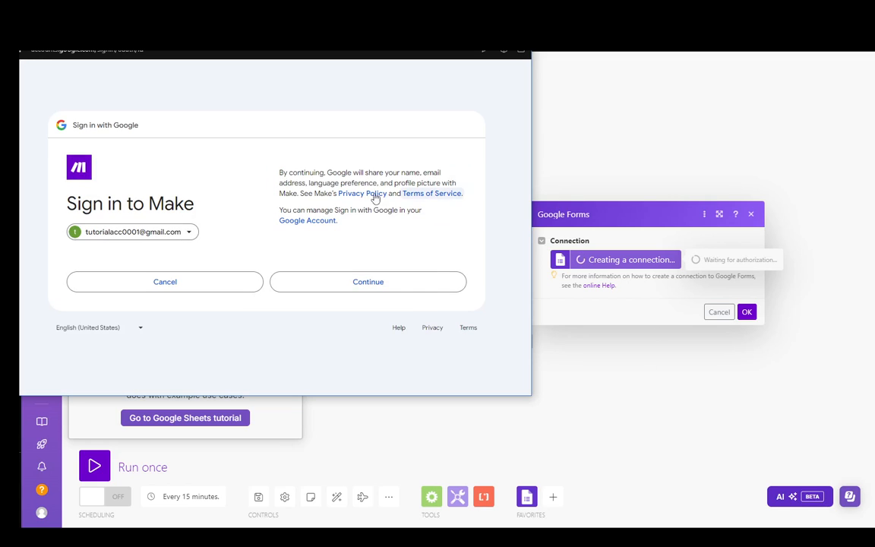
{"action": "left_click", "coordinate": [319, 289]}
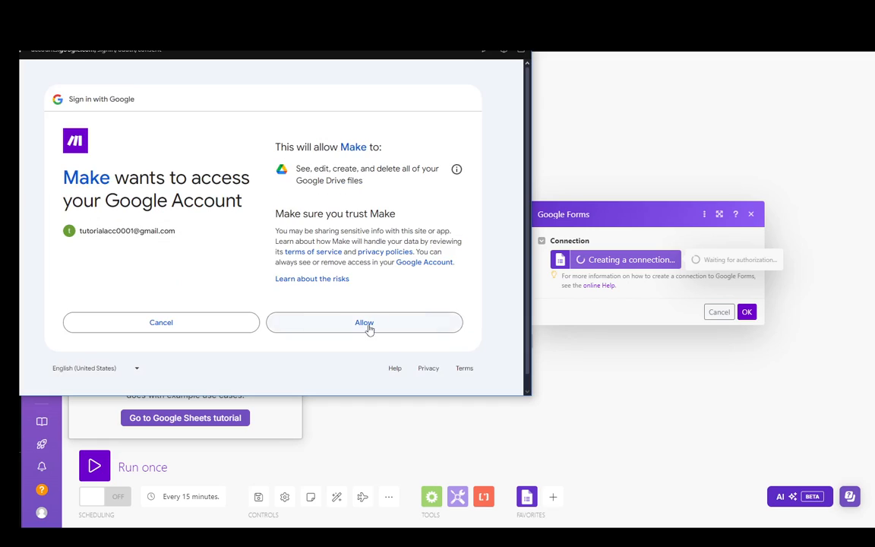
{"action": "left_click", "coordinate": [370, 328]}
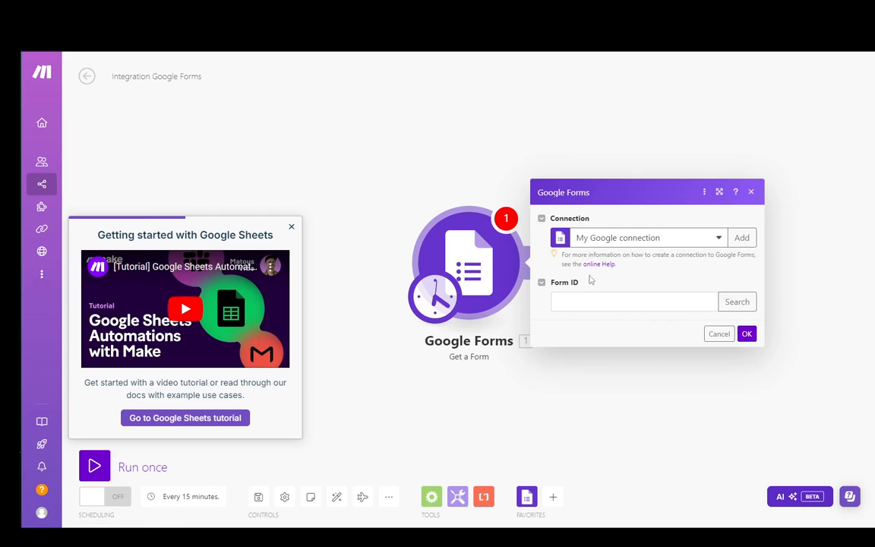
Step: Search for the form ID by the document title "Test form", and close the Google Forms module settings
{"action": "left_click", "coordinate": [619, 302]}
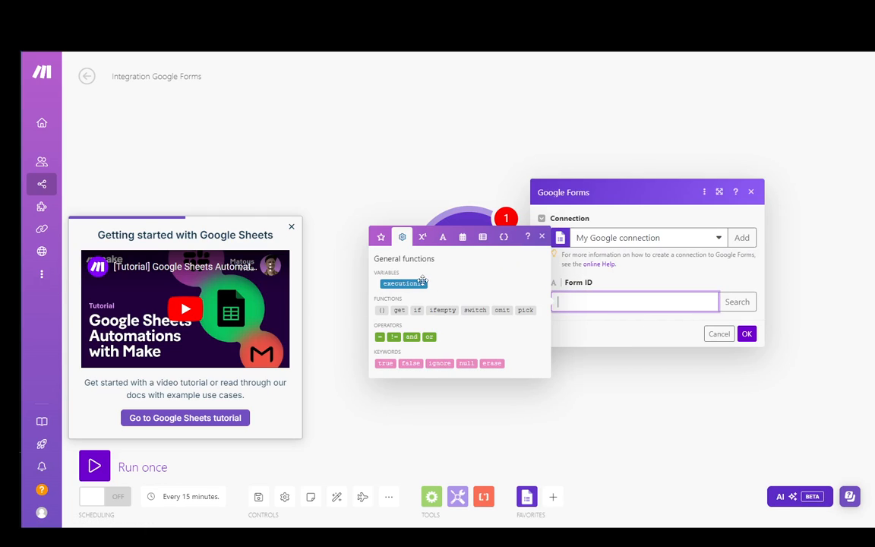
{"action": "left_click", "coordinate": [738, 301]}
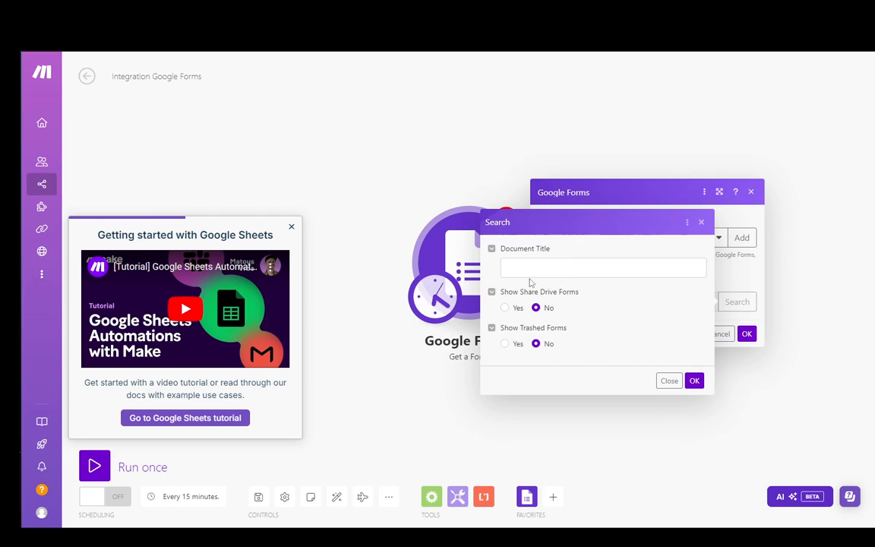
{"action": "left_click", "coordinate": [507, 266]}
{"action": "left_click", "coordinate": [491, 249]}
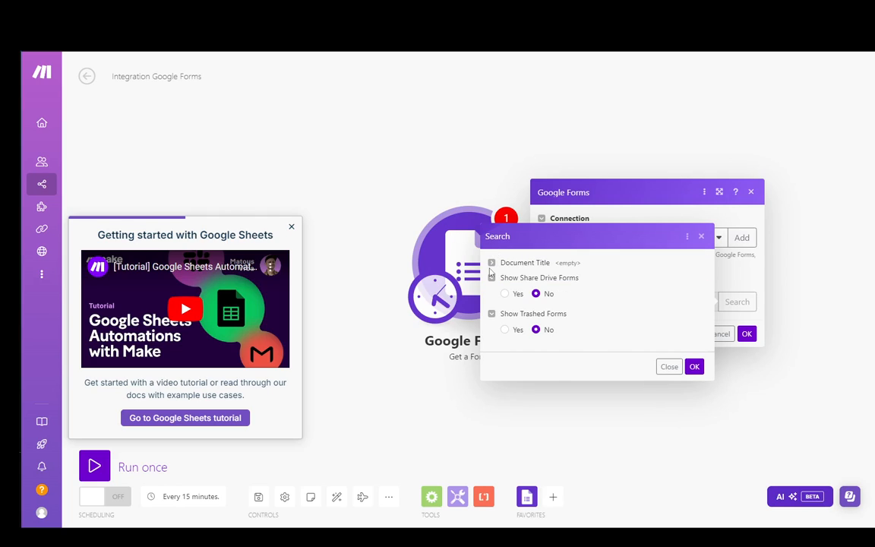
{"action": "left_click", "coordinate": [492, 263]}
{"action": "left_click", "coordinate": [635, 268]}
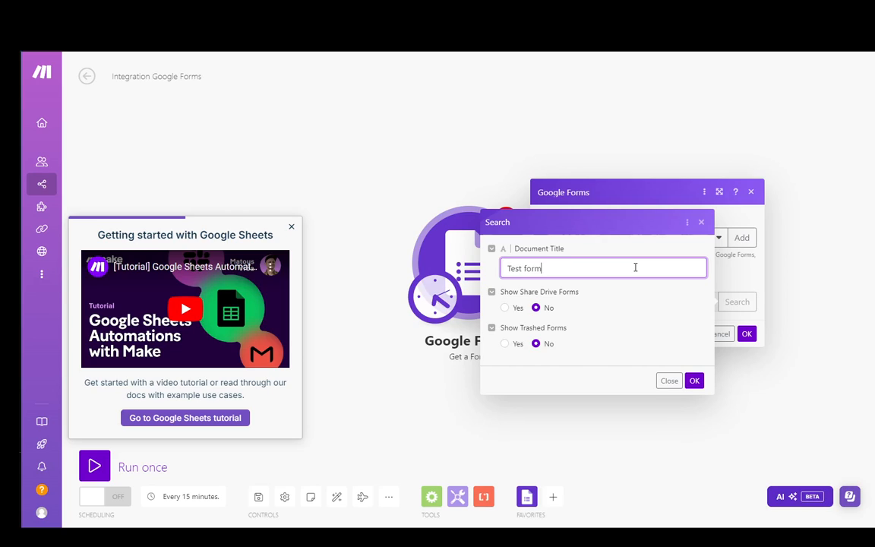
{"action": "left_click", "coordinate": [625, 288]}
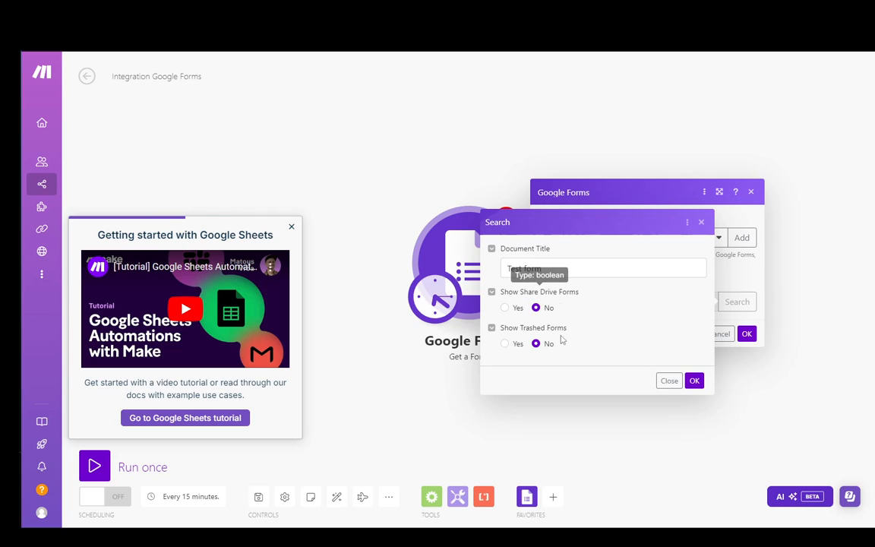
{"action": "left_click", "coordinate": [694, 380]}
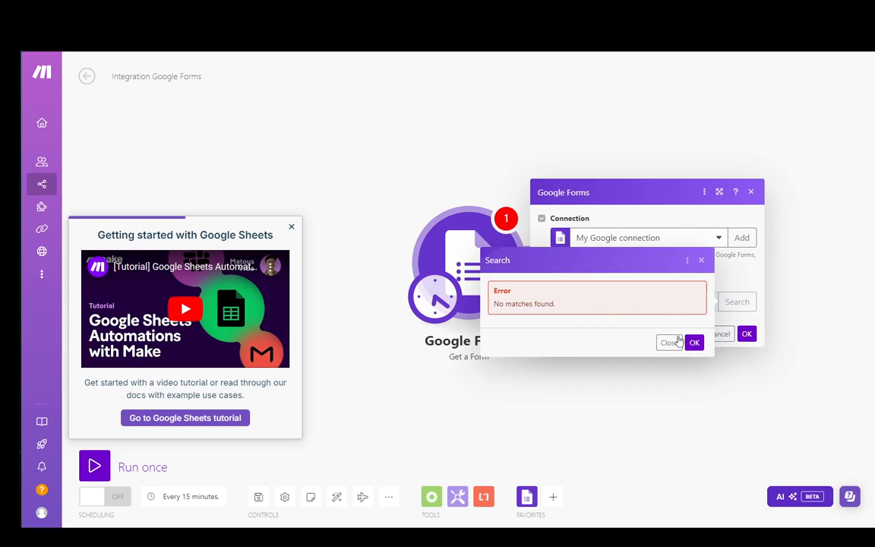
{"action": "left_click", "coordinate": [665, 342]}
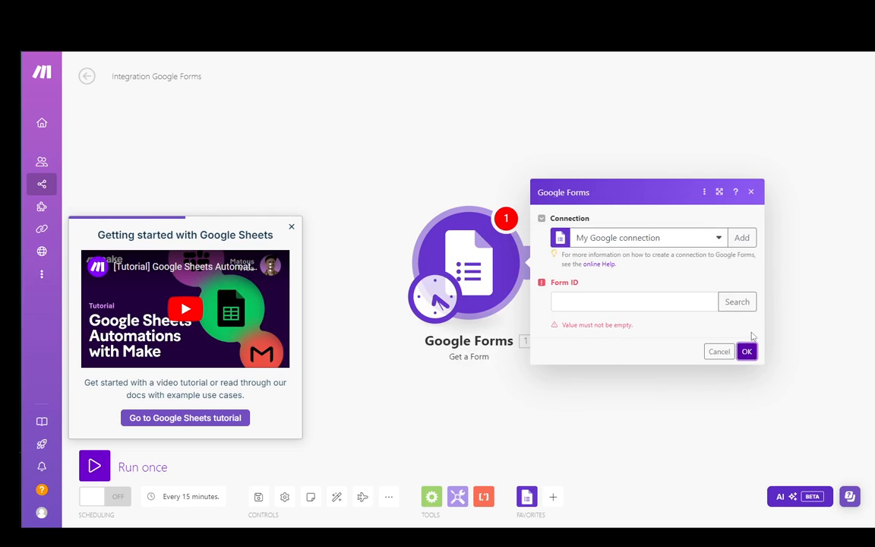
{"action": "left_click", "coordinate": [751, 191]}
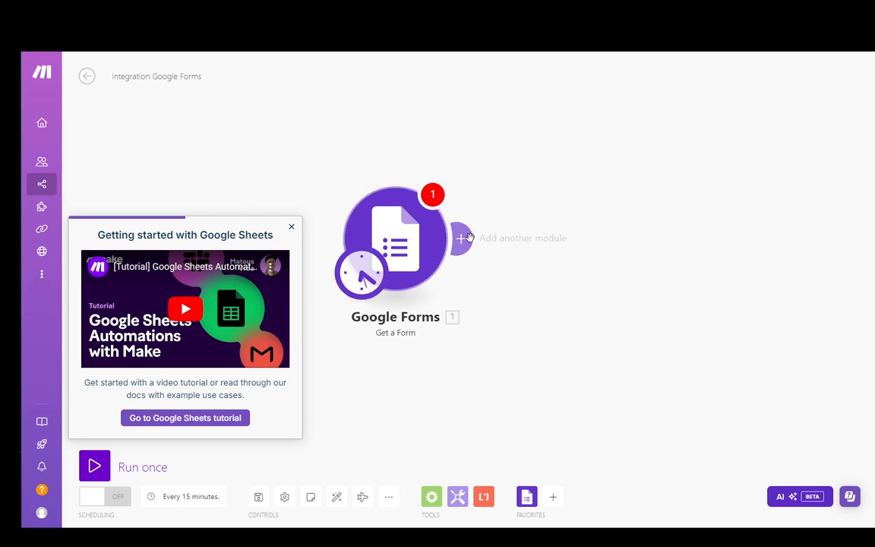
Step: Add the Trello "Create a List" module after the Google Forms module, leaving its settings unfilled, and dismiss the Google Sheets tutorial pop-up
{"action": "left_click", "coordinate": [465, 239]}
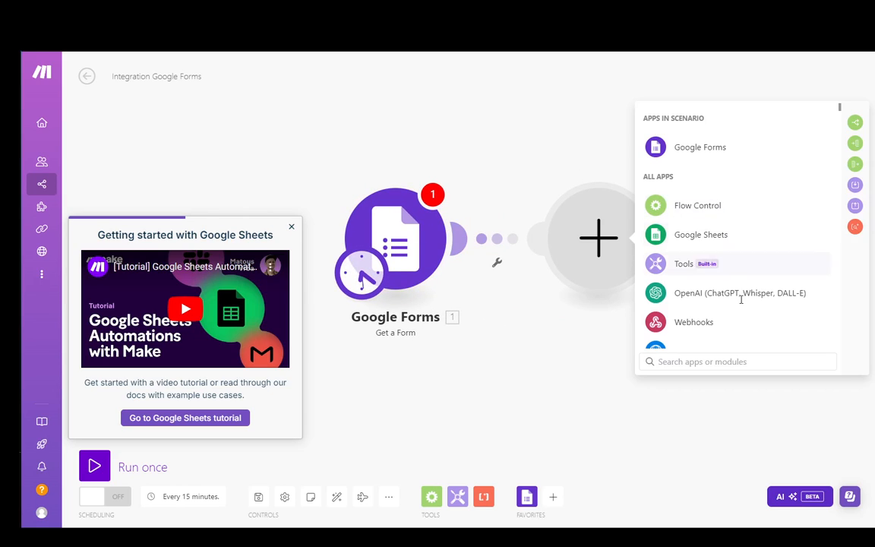
{"action": "type", "text": "Trello"}
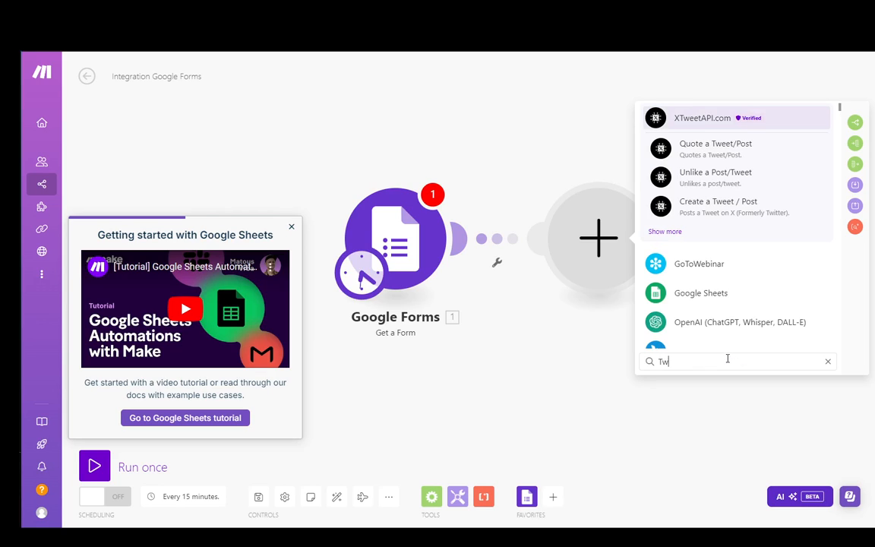
{"action": "left_click", "coordinate": [644, 121]}
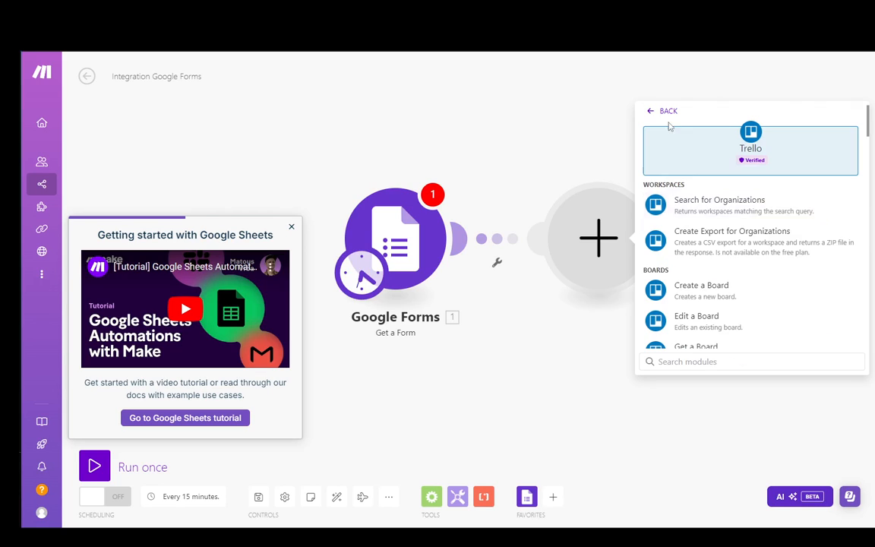
{"action": "scroll", "coordinate": [741, 276], "scroll_direction": "down", "scroll_amount": 5}
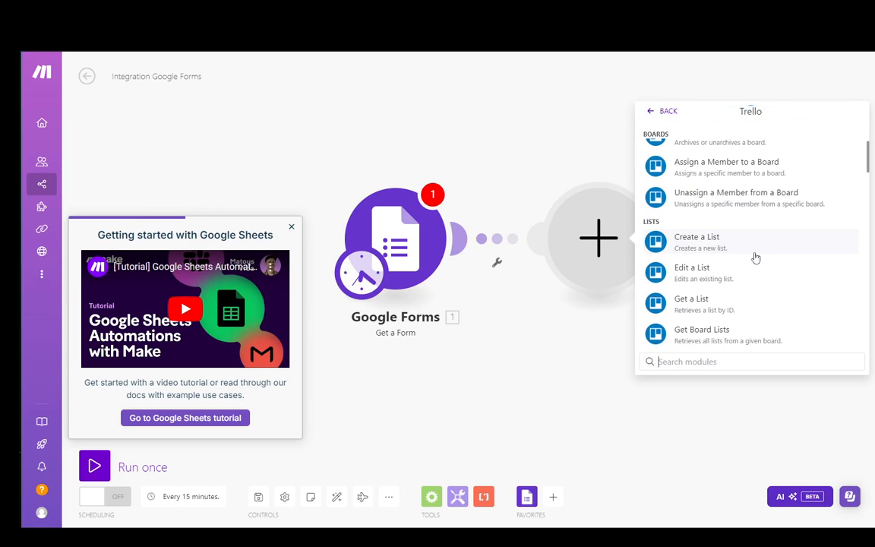
{"action": "left_click", "coordinate": [689, 247]}
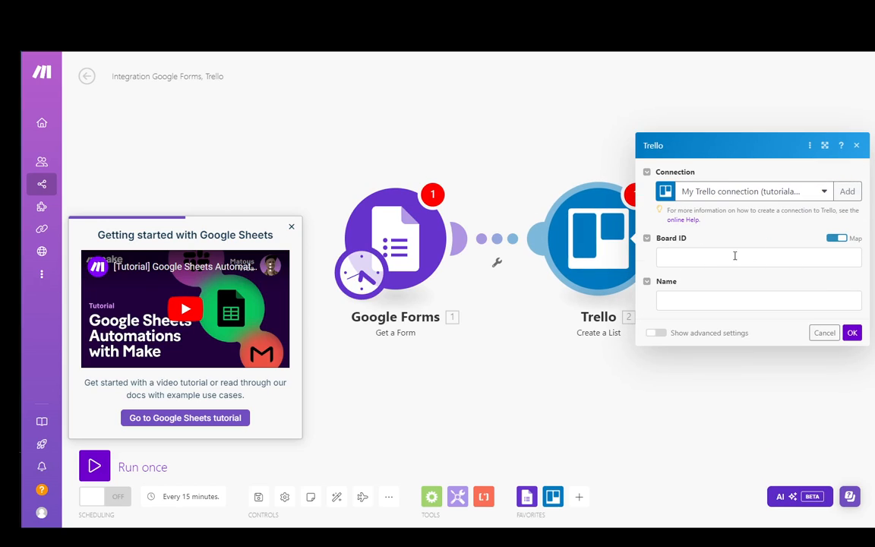
{"action": "left_click", "coordinate": [857, 146]}
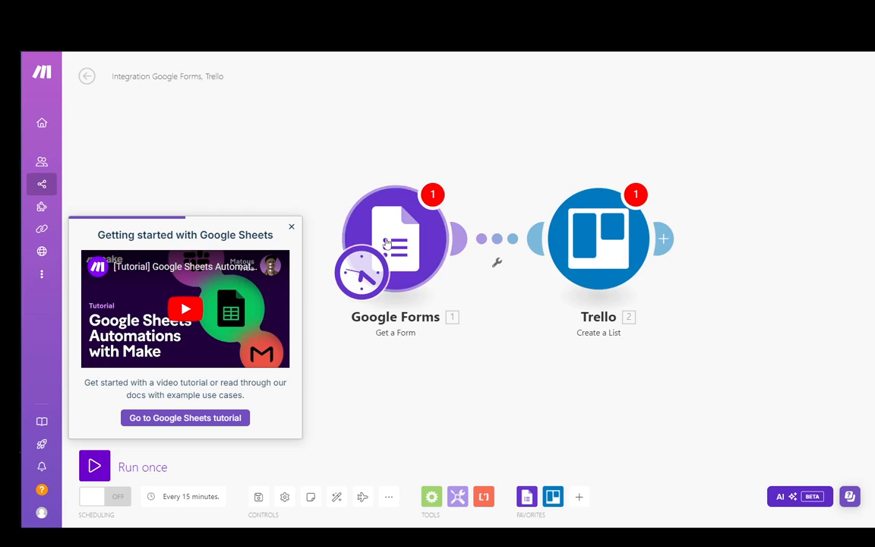
{"action": "left_click", "coordinate": [292, 227]}
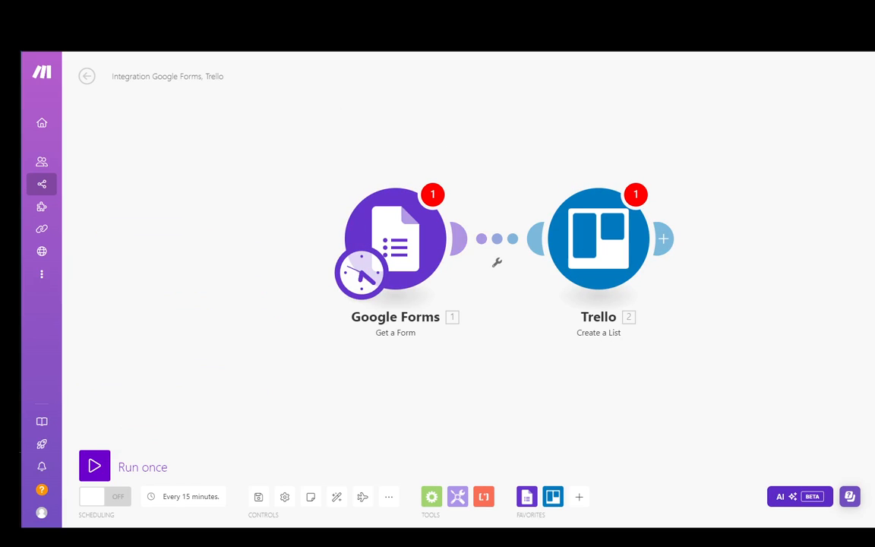